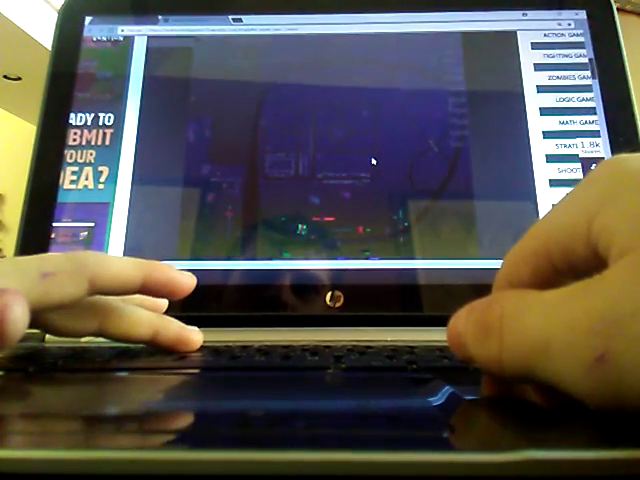
key(Escape)
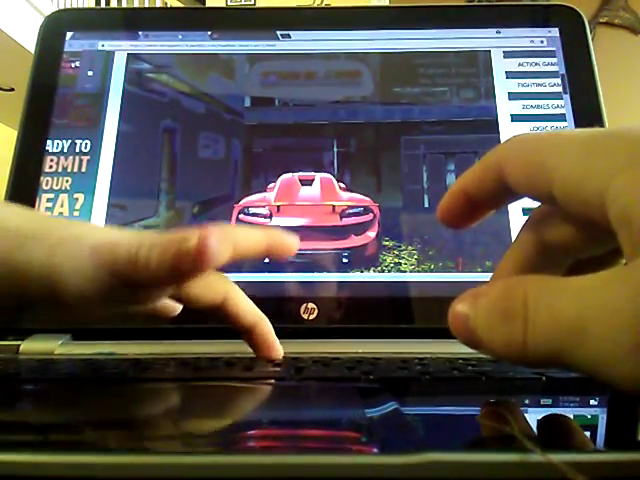
key(Up)
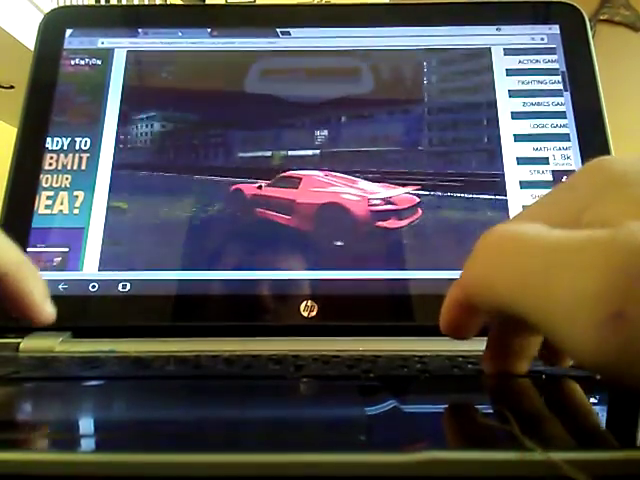
key(Left)
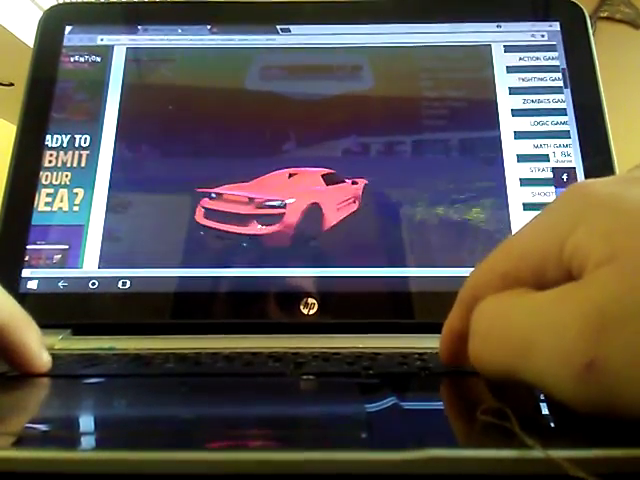
key(Up)
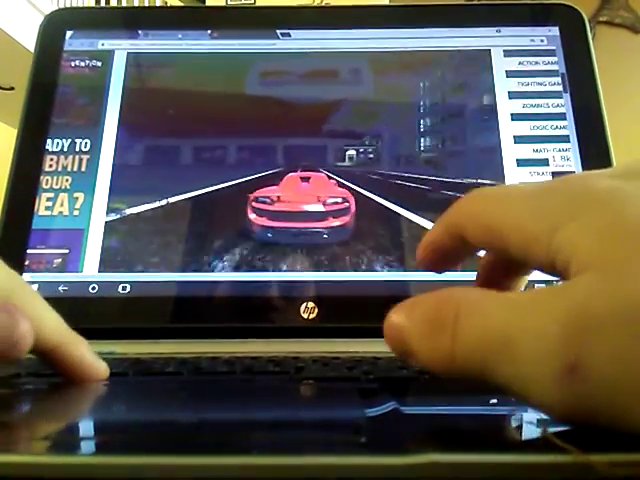
key(Right)
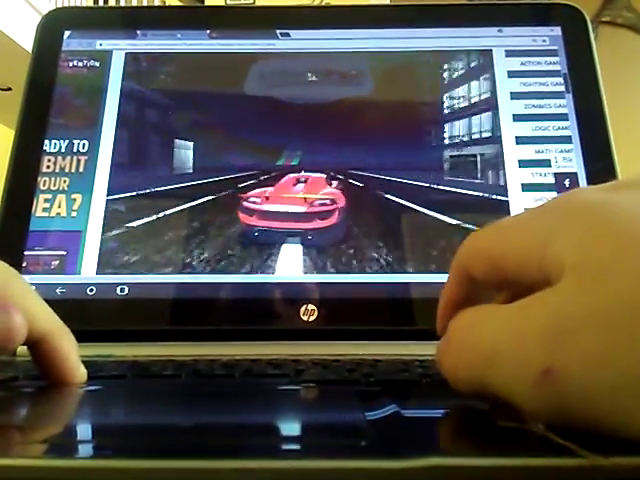
key(Right)
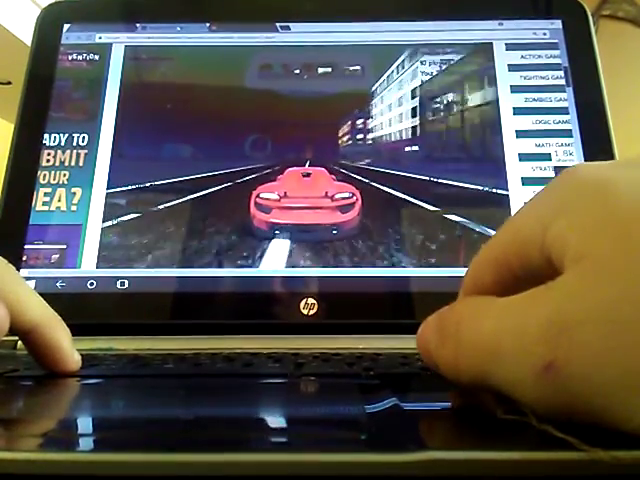
key(Right)
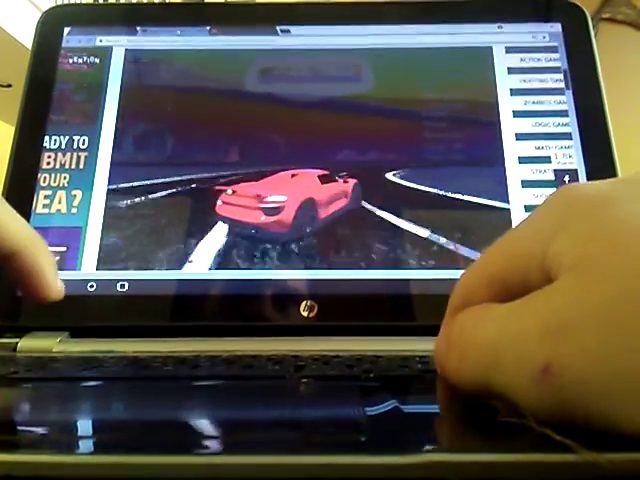
key(Left)
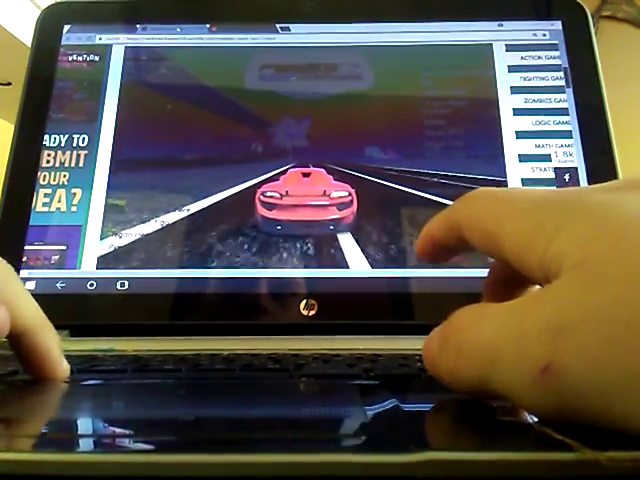
key(Left)
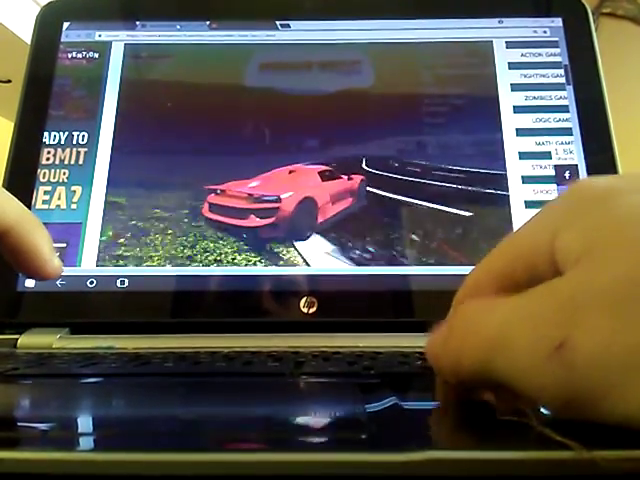
key(Left)
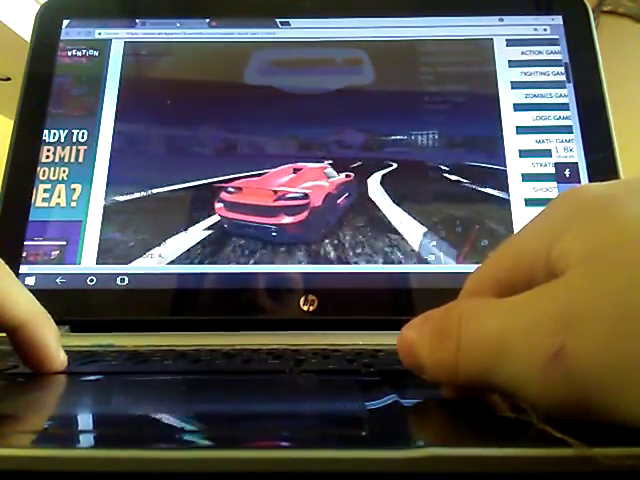
key(Right)
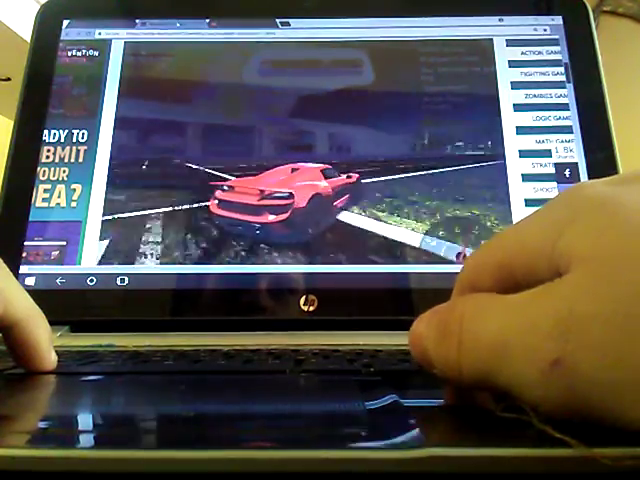
key(Left)
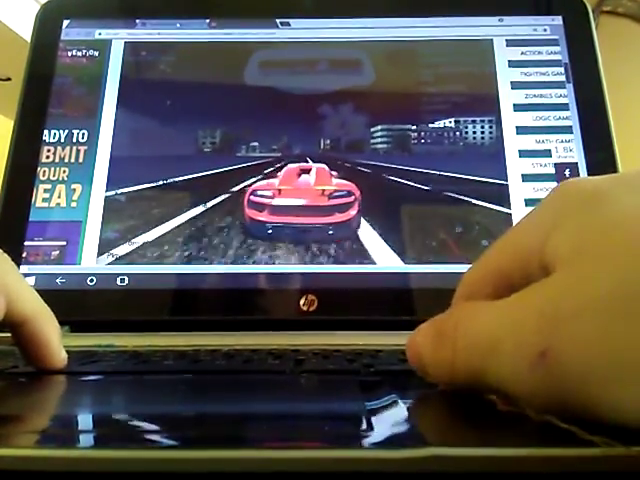
key(Left)
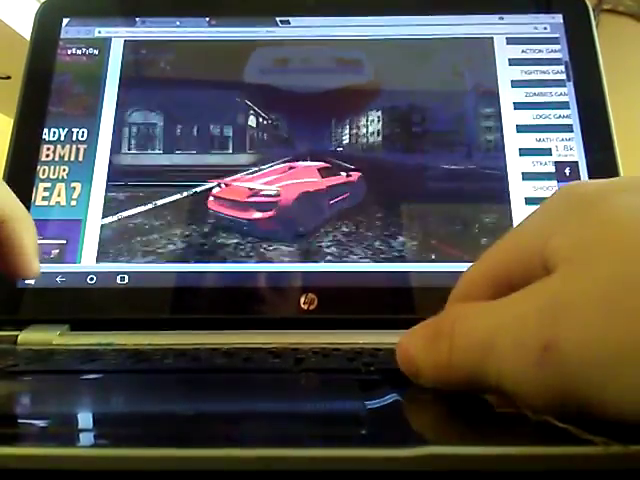
key(Right)
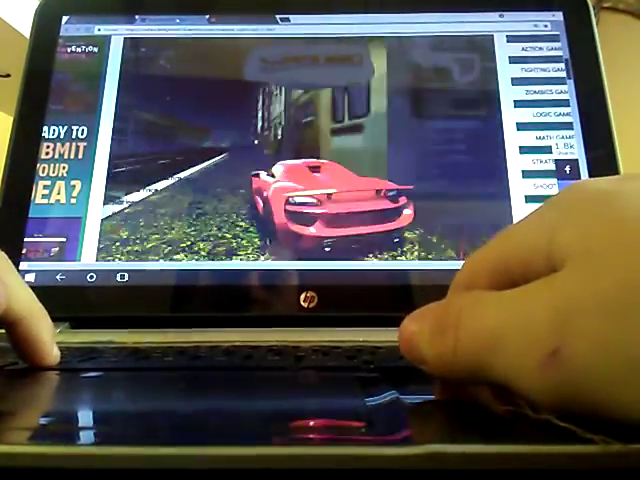
key(Left)
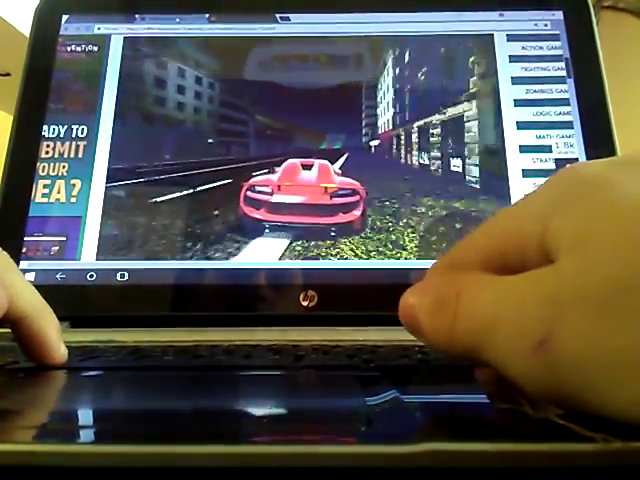
key(Right)
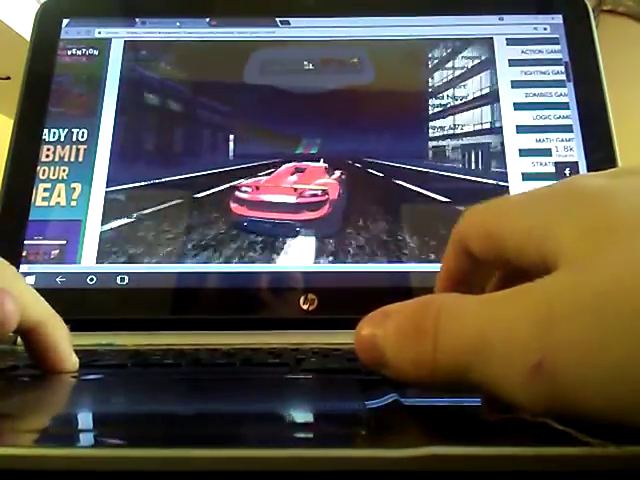
key(Left)
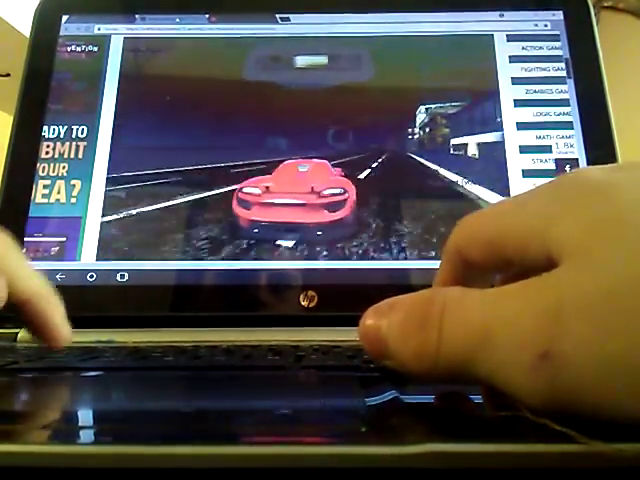
key(Right)
key(Left)
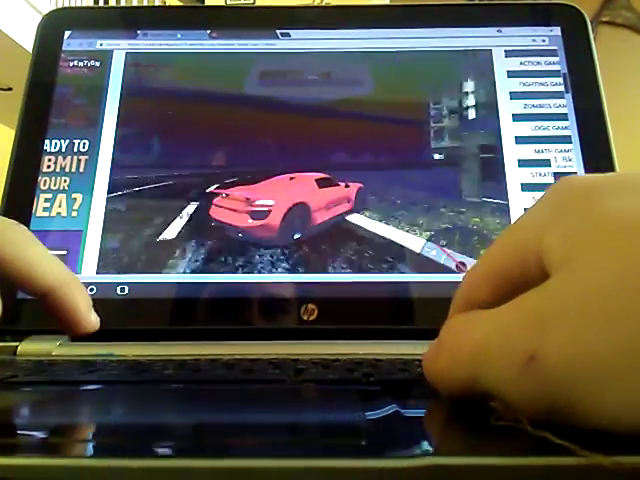
key(Left)
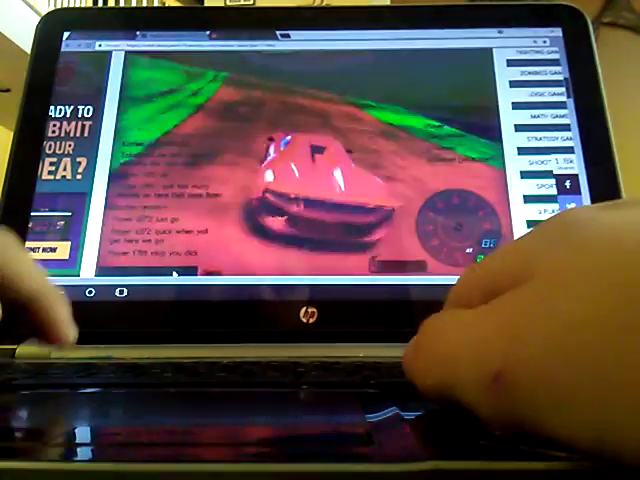
key(Left)
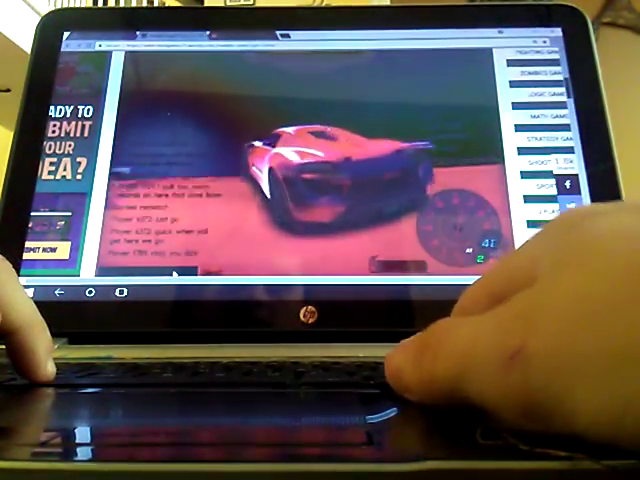